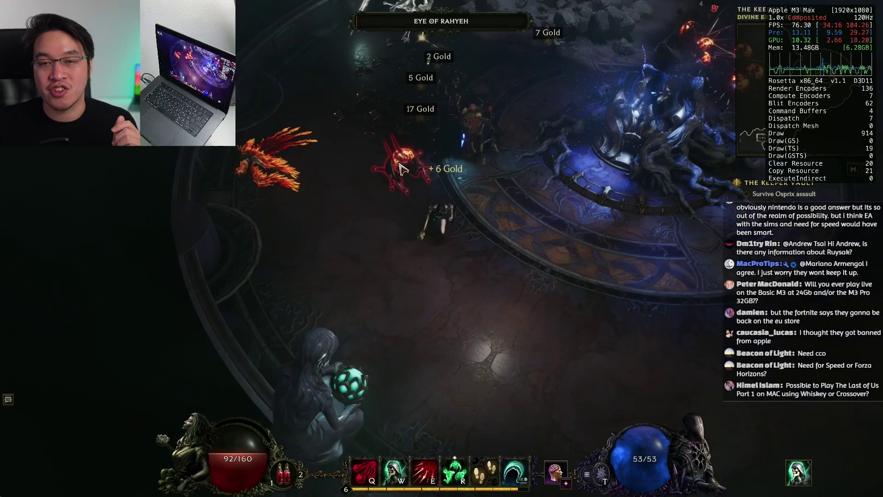
pyautogui.click(580, 203)
pyautogui.click(418, 90)
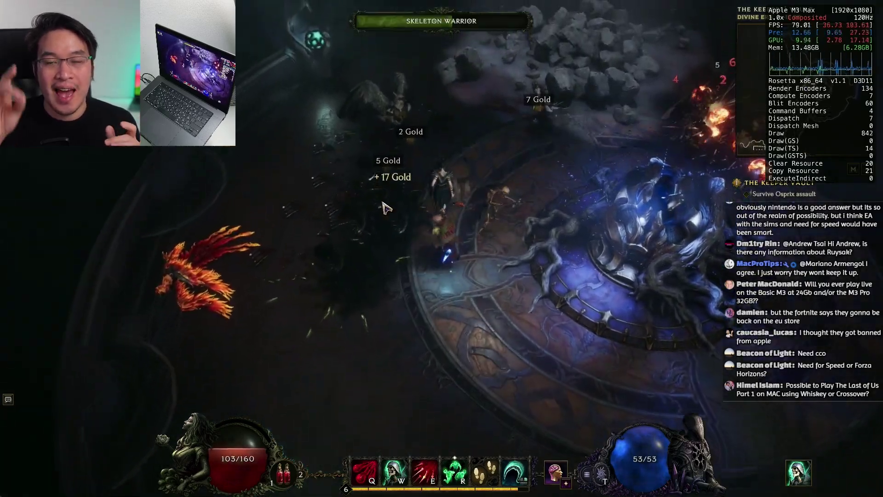
pyautogui.click(469, 115)
pyautogui.click(623, 216)
pyautogui.press('e')
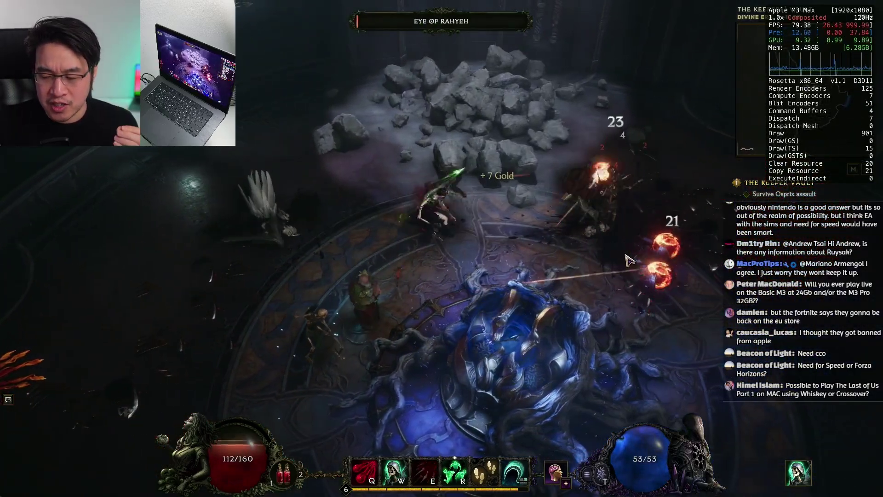
pyautogui.click(648, 286)
pyautogui.click(670, 237)
pyautogui.click(414, 138)
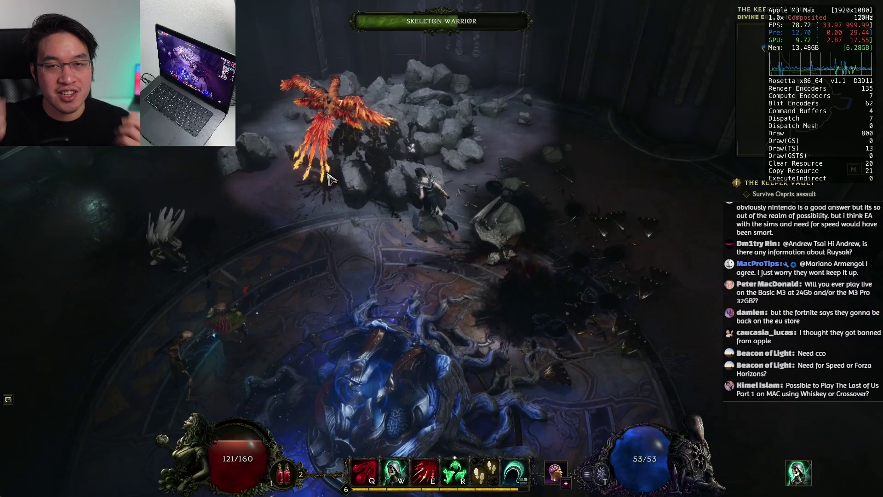
pyautogui.click(295, 269)
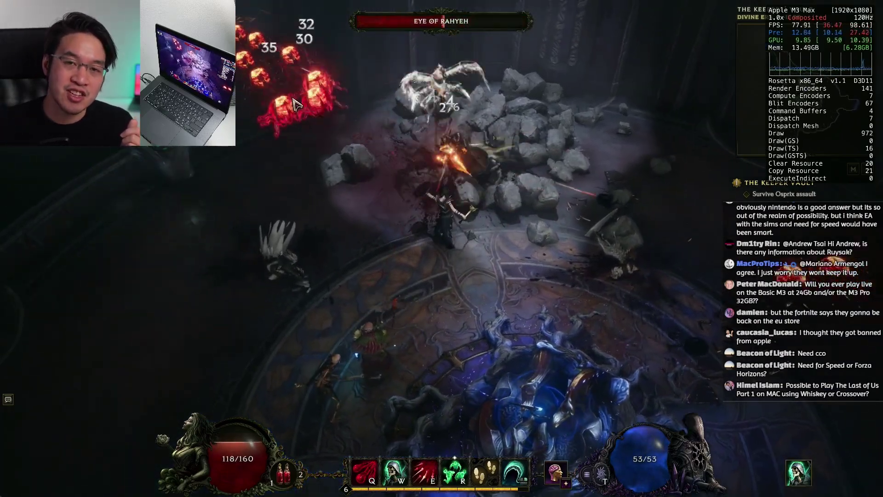
pyautogui.click(384, 247)
pyautogui.click(346, 246)
pyautogui.press('e')
pyautogui.press('r')
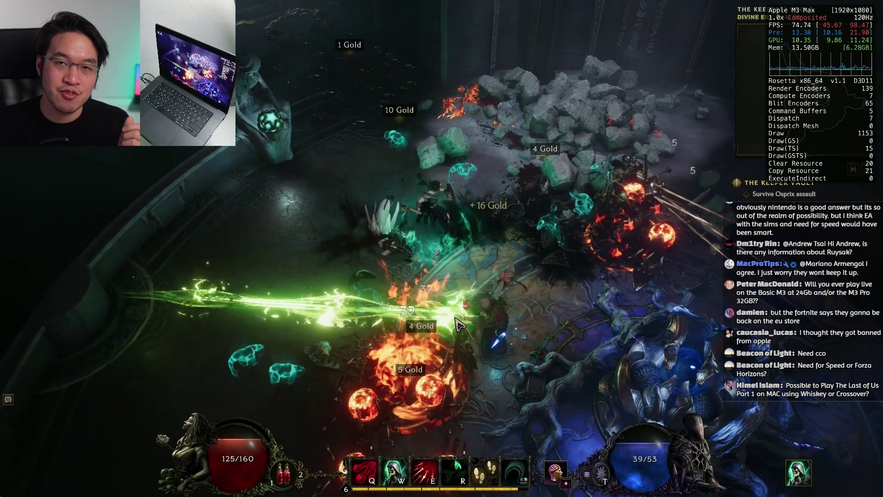
pyautogui.click(641, 195)
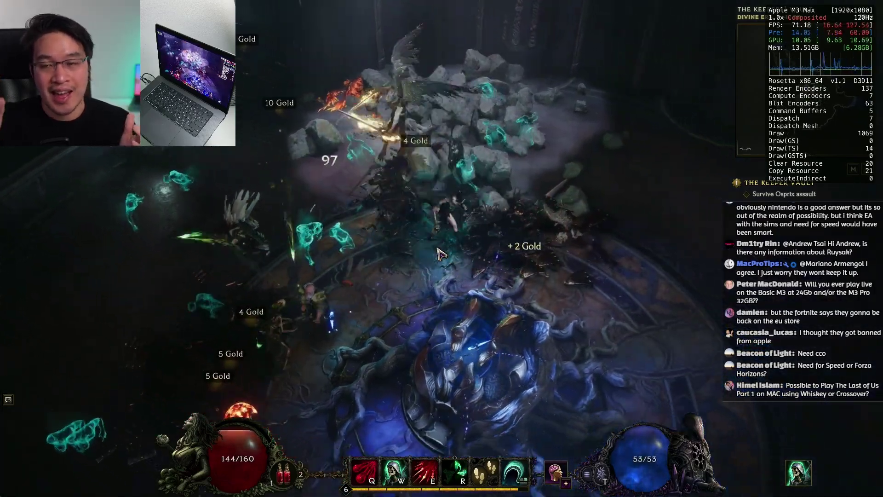
pyautogui.click(388, 296)
pyautogui.press('e')
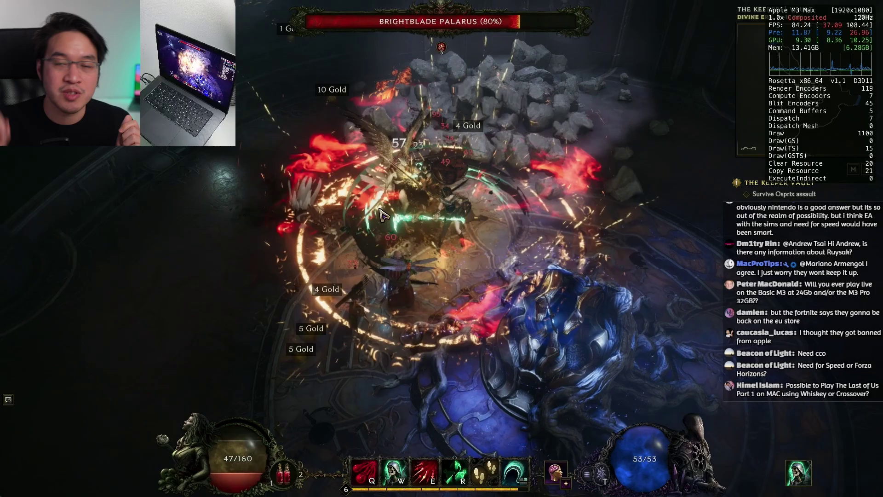
pyautogui.click(617, 162)
pyautogui.press('q')
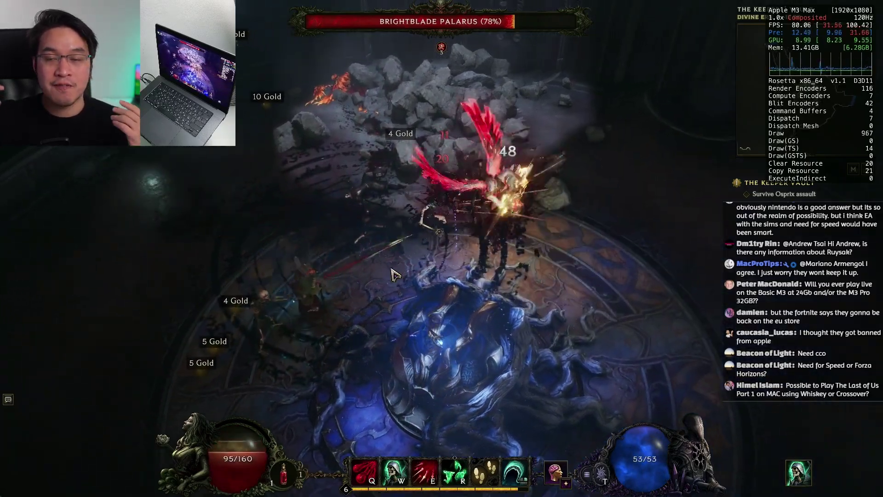
pyautogui.click(341, 150)
pyautogui.click(256, 148)
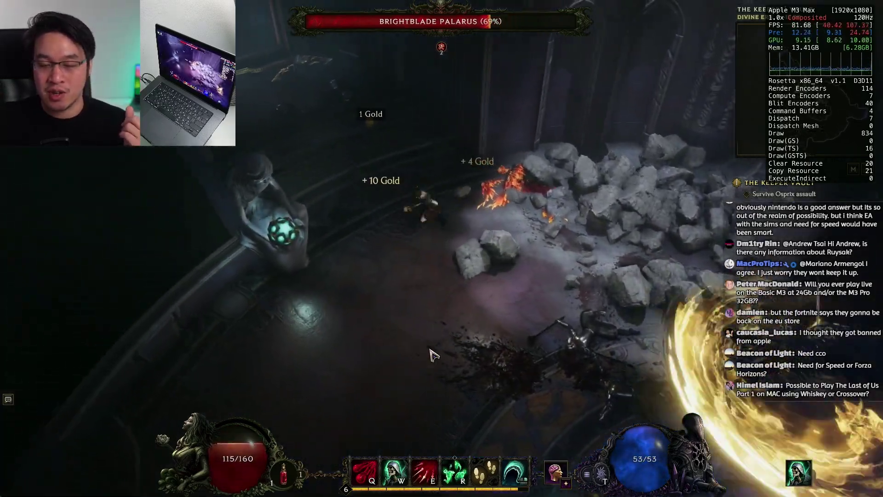
pyautogui.click(505, 371)
pyautogui.click(410, 338)
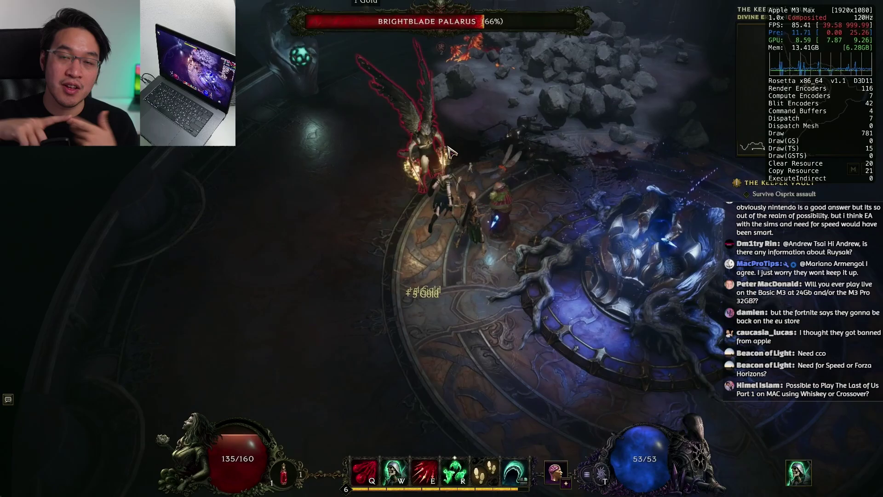
pyautogui.click(327, 339)
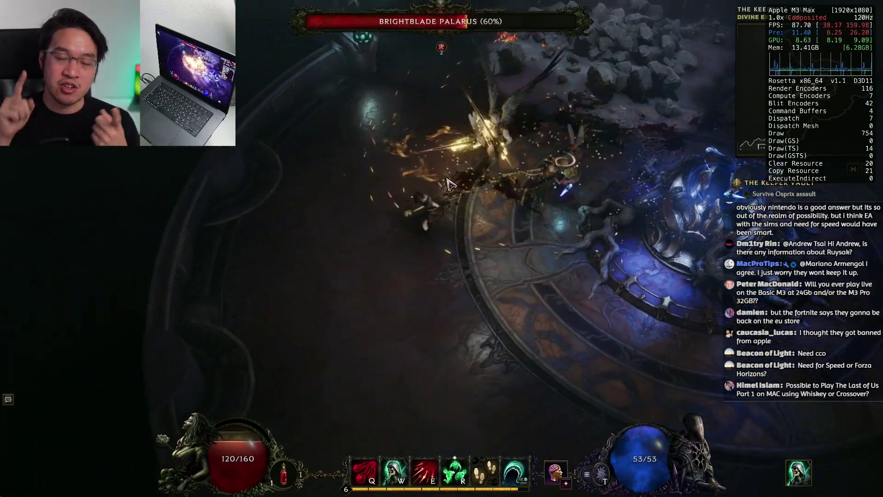
pyautogui.click(542, 367)
pyautogui.rightClick(542, 368)
pyautogui.rightClick(645, 345)
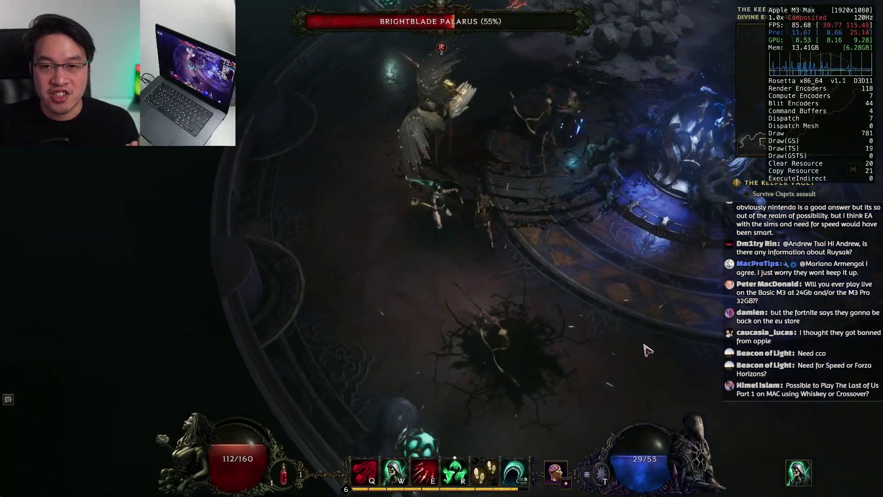
pyautogui.rightClick(648, 350)
pyautogui.click(648, 350)
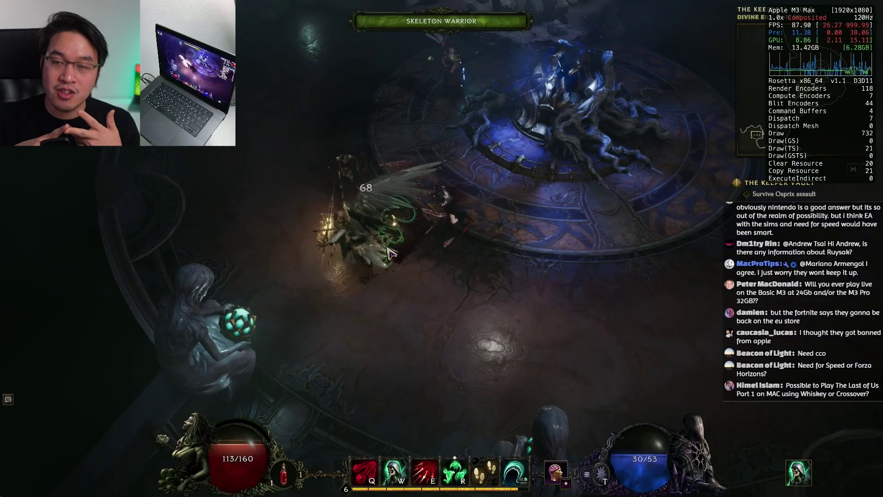
pyautogui.click(640, 345)
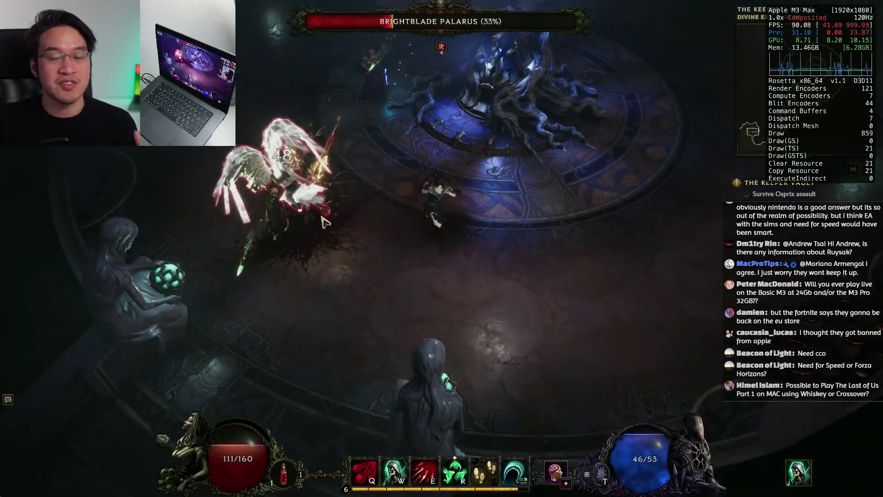
pyautogui.rightClick(328, 217)
pyautogui.click(629, 313)
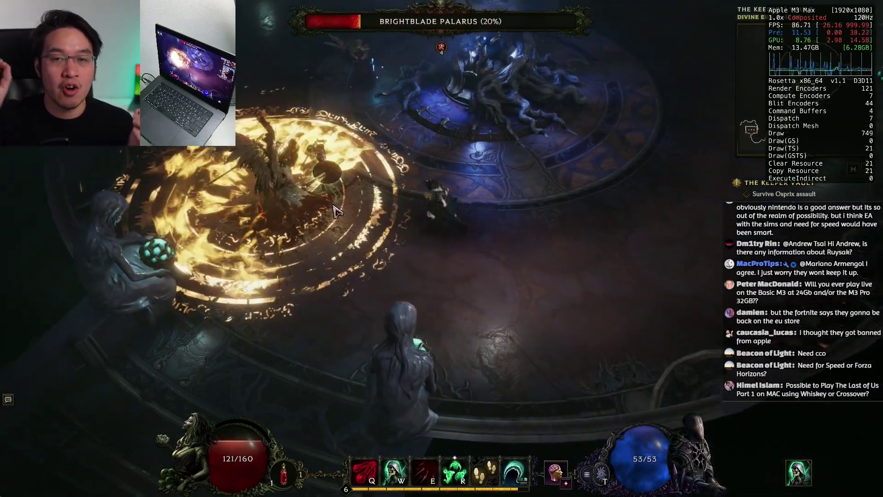
pyautogui.press('e')
pyautogui.press('e')
pyautogui.click(295, 196)
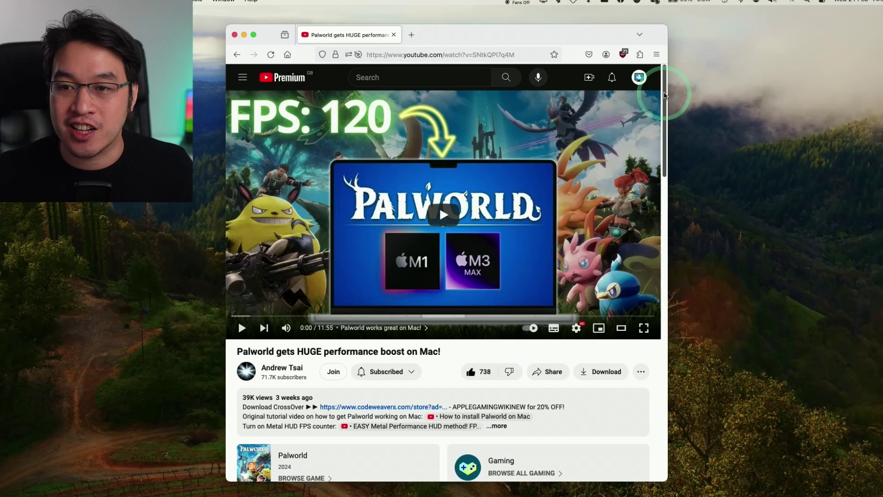
# Expand the Palworld video's description and open its CrossOver download link to the CodeWeavers store
pyautogui.scroll(-3, 383, 334)
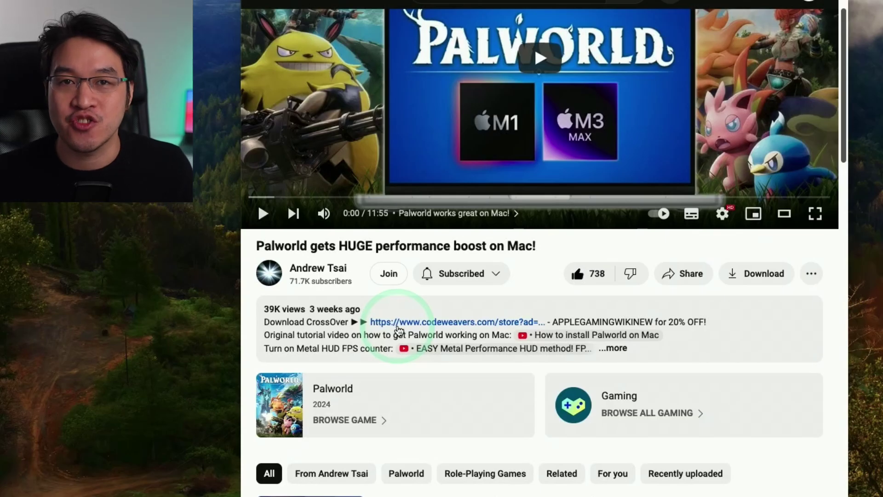
pyautogui.click(644, 347)
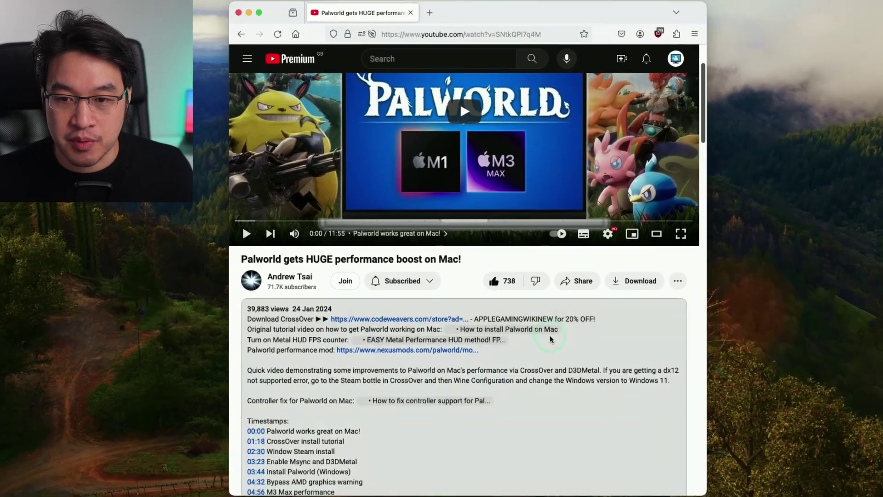
pyautogui.click(399, 319)
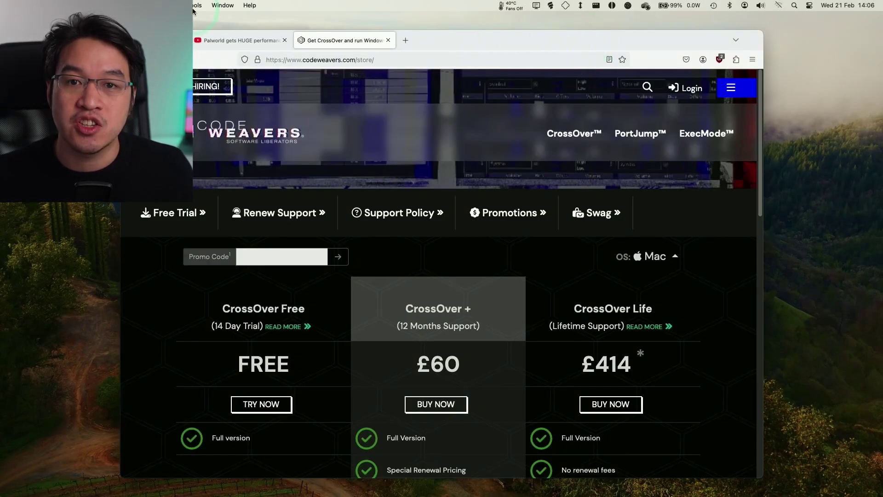
# Enter the promo code APPLEGAMINGWIKINEW on the CodeWeavers store page
pyautogui.click(276, 256)
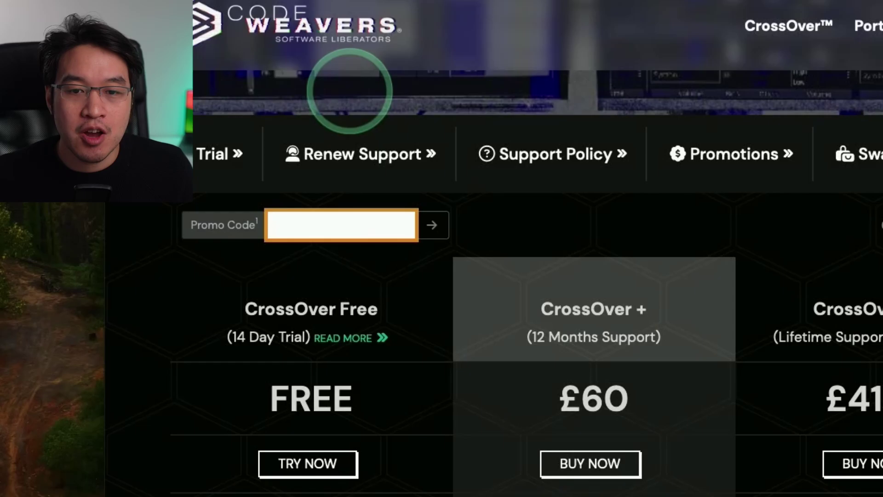
pyautogui.write('APPLEGAMINGWIKINEW')
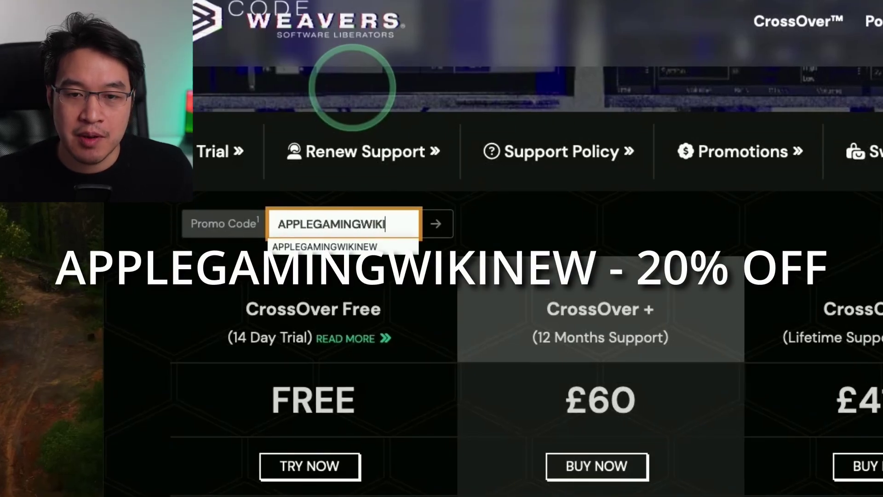
pyautogui.click(515, 198)
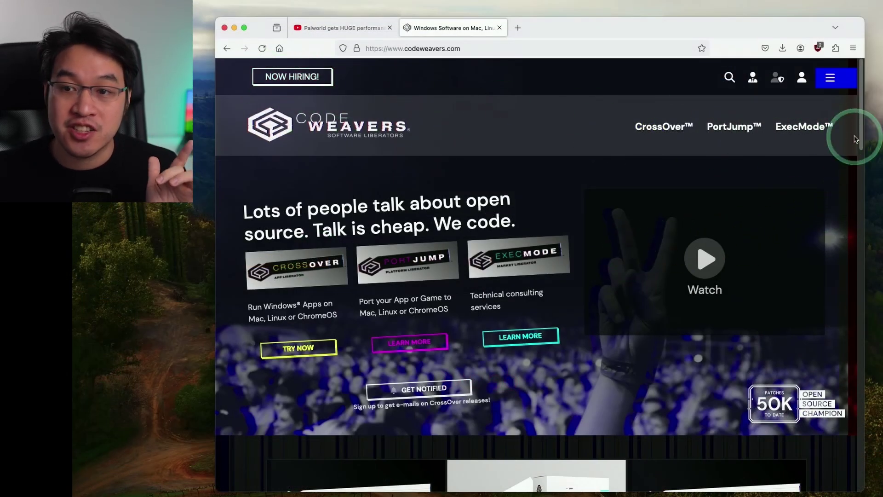
# Open the CrossOver free trial page from the CodeWeavers homepage and examine the macOS form's name, email and download options
pyautogui.moveTo(863, 137); pyautogui.dragTo(847, 209)
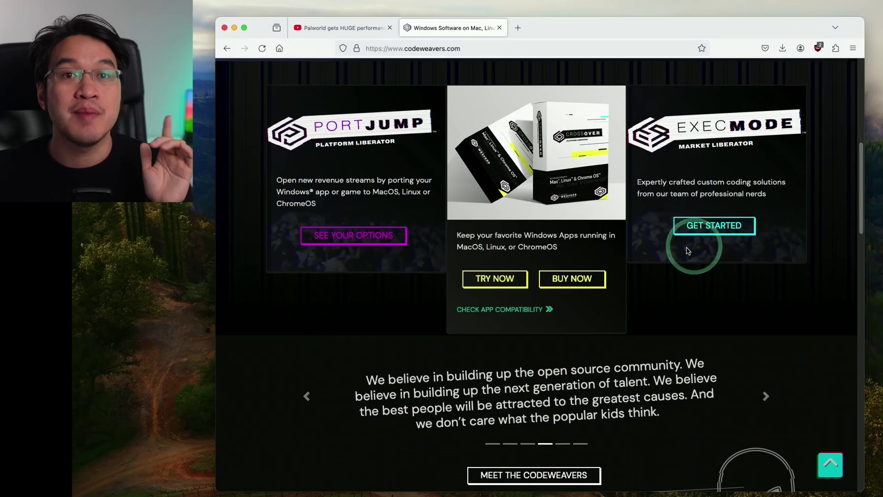
pyautogui.click(501, 278)
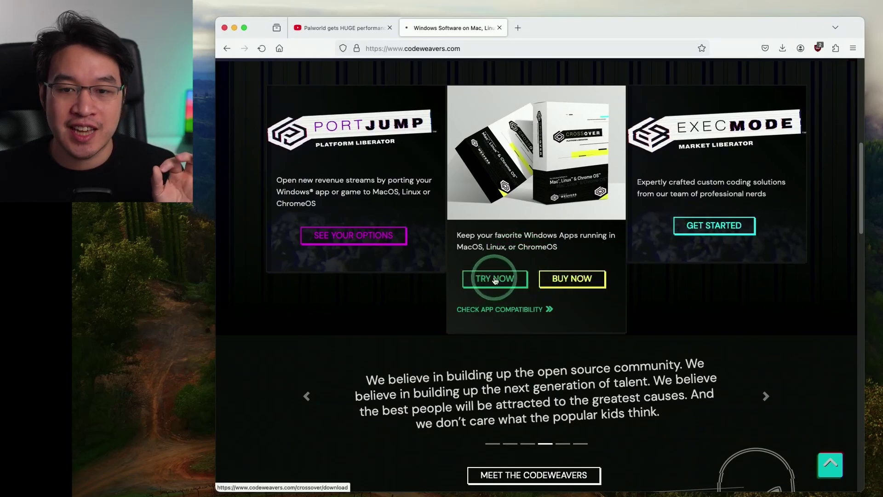
pyautogui.scroll(-5, 444, 156)
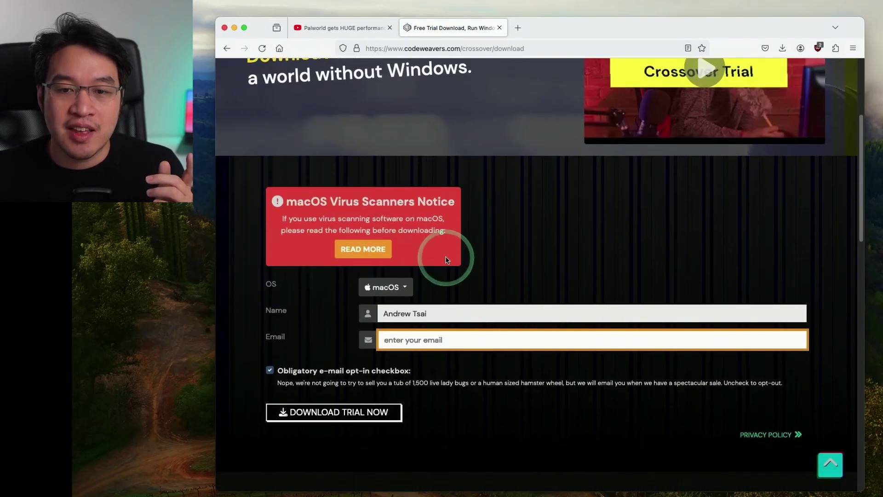
pyautogui.click(389, 306)
pyautogui.click(421, 339)
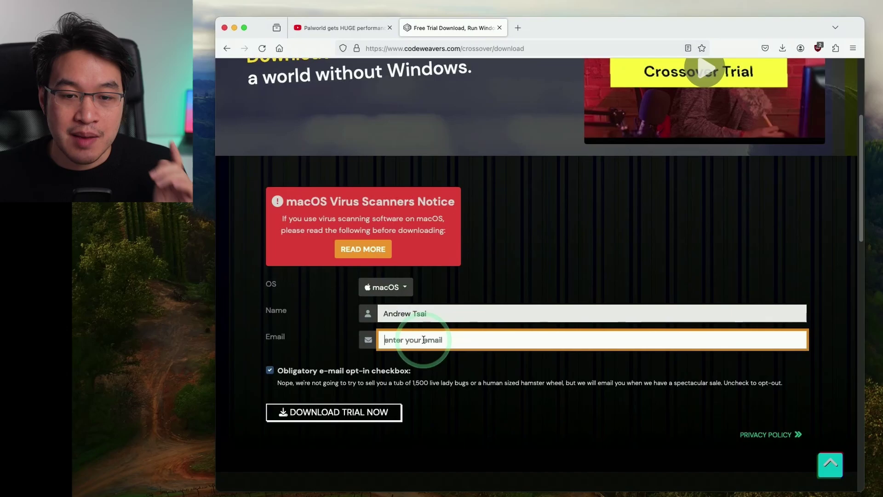
pyautogui.click(341, 418)
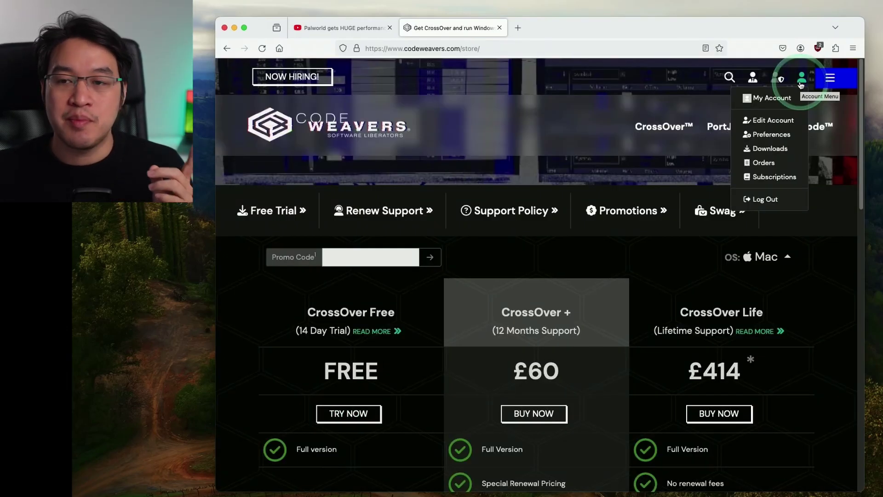
# Open the CodeWeavers account's downloads page and download CrossOver Mac 24.0
pyautogui.click(769, 150)
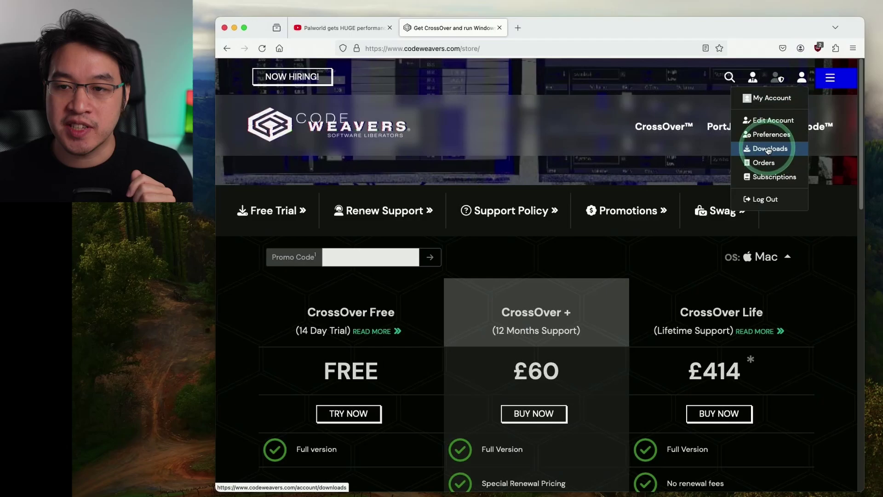
pyautogui.click(769, 149)
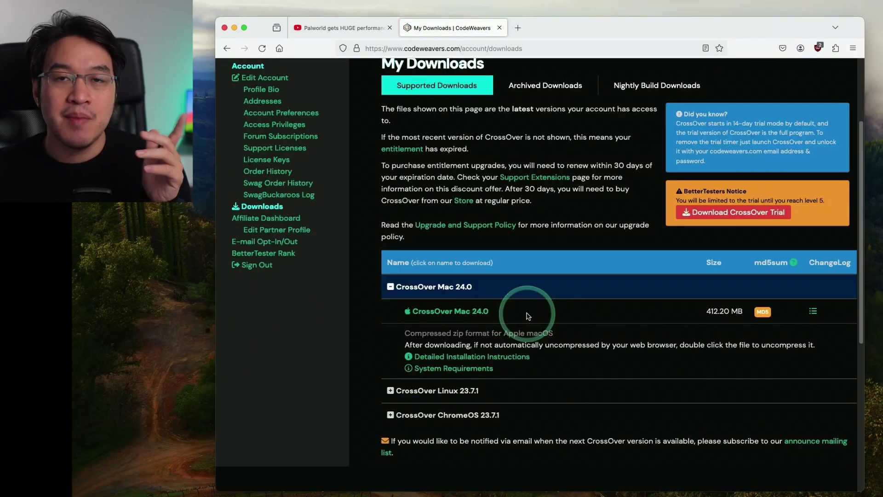
pyautogui.click(427, 317)
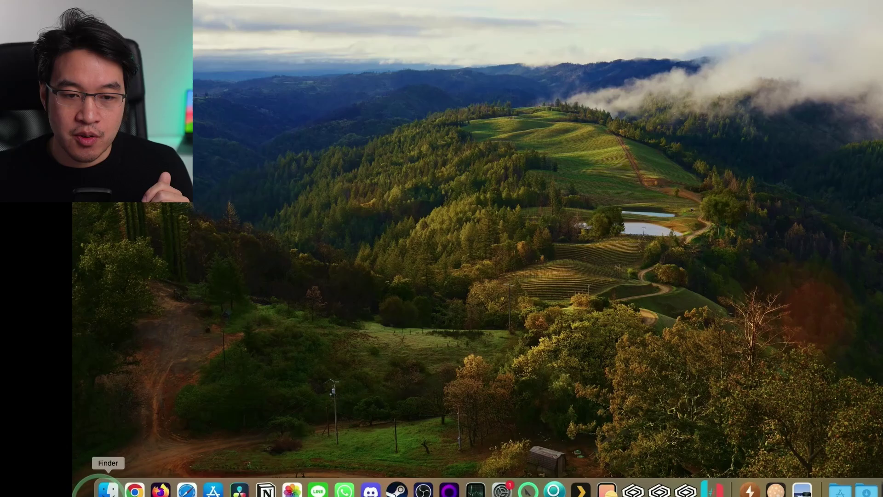
# Switch to Finder and extract crossover-24.0.0.zip in the Downloads folder
pyautogui.click(108, 489)
pyautogui.click(363, 154)
pyautogui.click(452, 186)
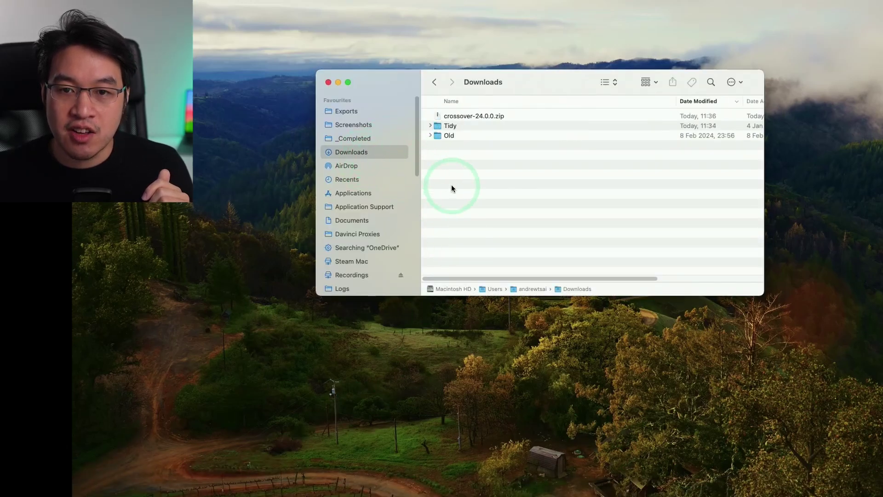
pyautogui.click(466, 116)
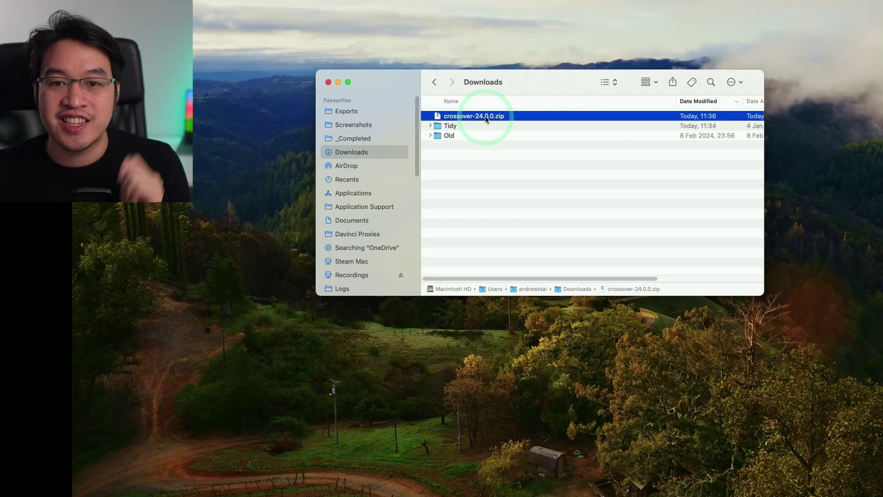
pyautogui.doubleClick(486, 117)
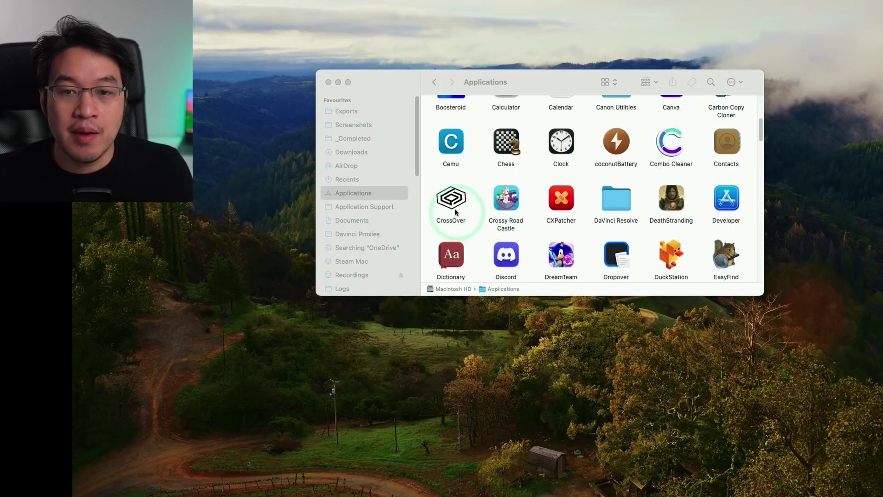
# Launch CrossOver from the Applications folder and confirm opening the app downloaded from the internet
pyautogui.click(449, 208)
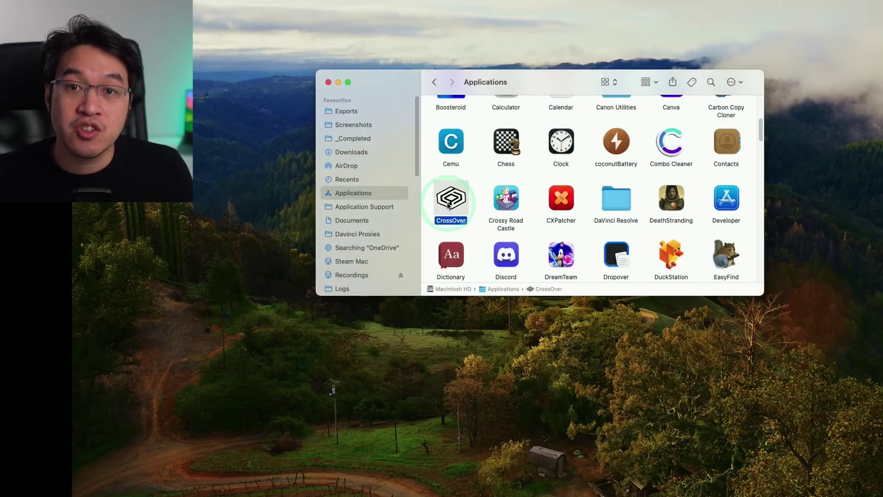
pyautogui.doubleClick(449, 205)
pyautogui.moveTo(505, 156); pyautogui.dragTo(561, 162)
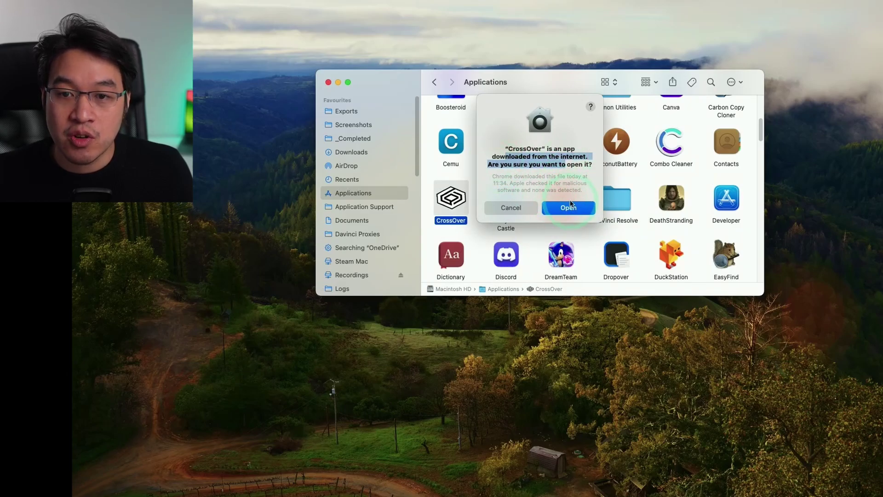
pyautogui.click(571, 208)
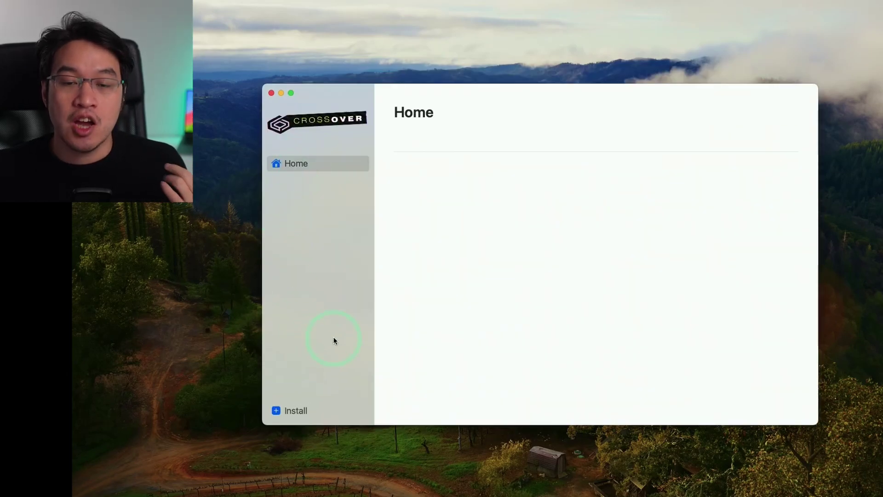
# Find Steam among the installable Windows applications by searching for "steam" and start installing it into a new bottle
pyautogui.click(296, 411)
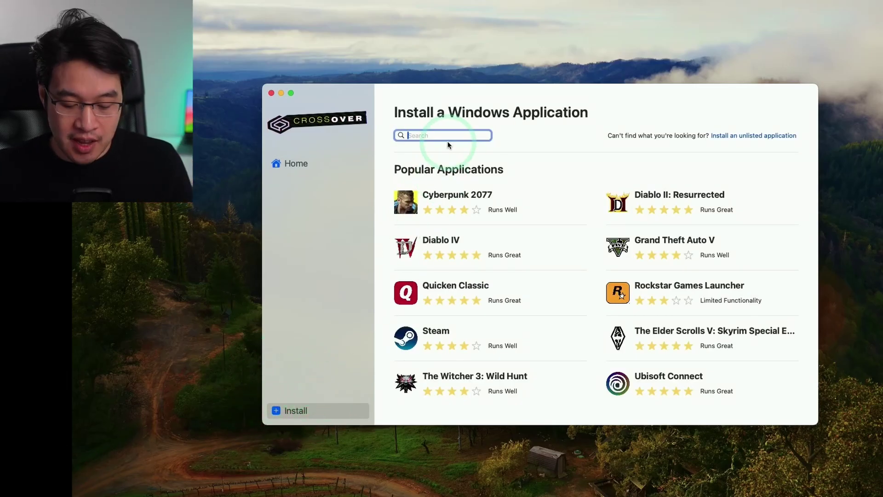
pyautogui.write('steam')
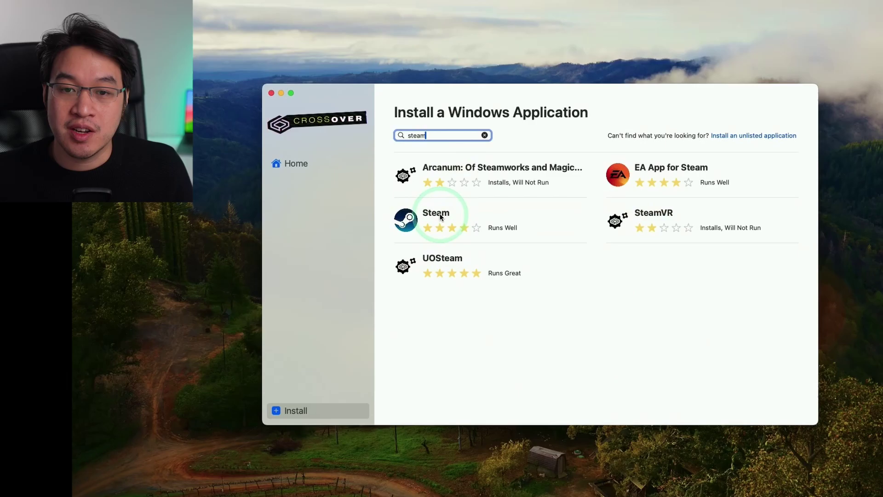
pyautogui.click(449, 233)
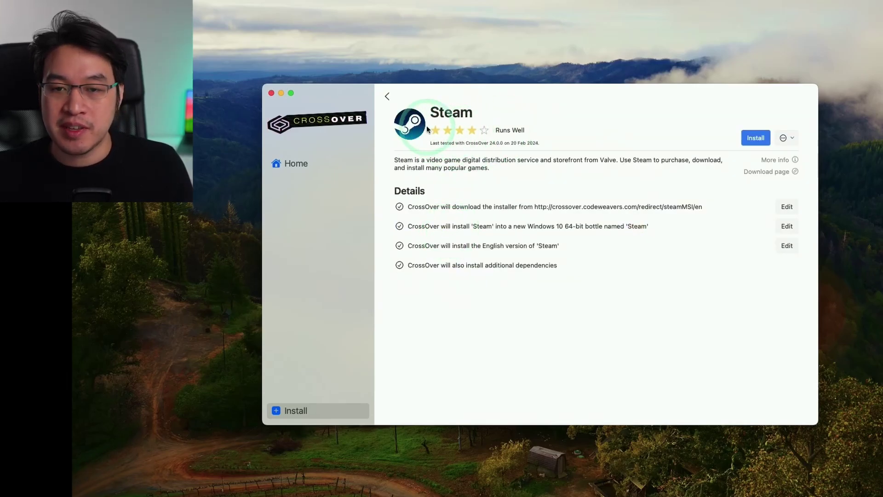
pyautogui.click(758, 142)
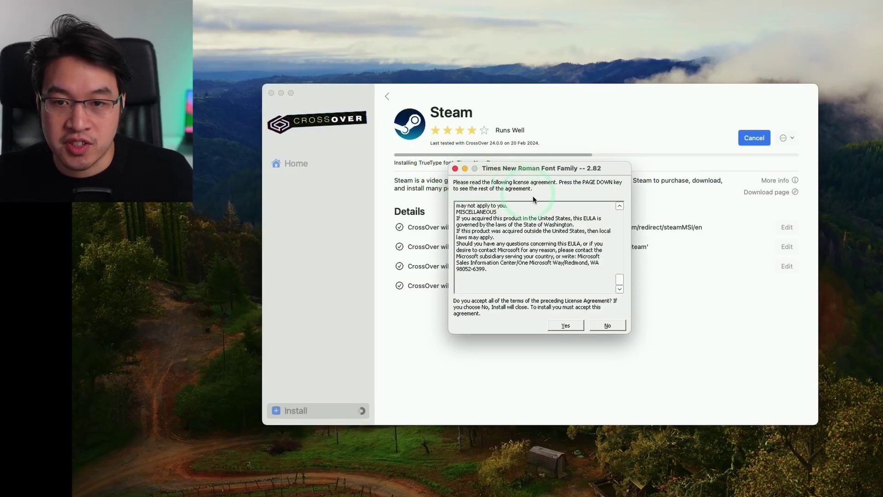
# Accept the Times New Roman font licence and complete Steam Setup in English, installing to C:\Program Files (x86)\Steam
pyautogui.click(566, 325)
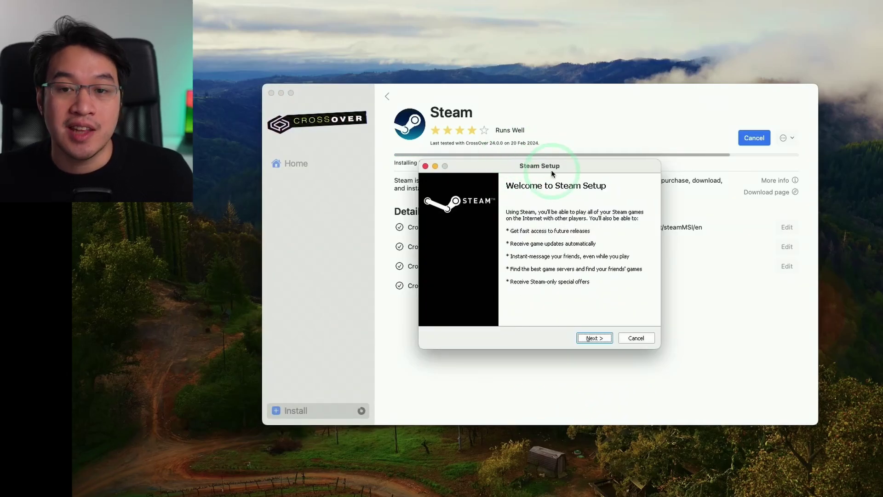
pyautogui.click(598, 339)
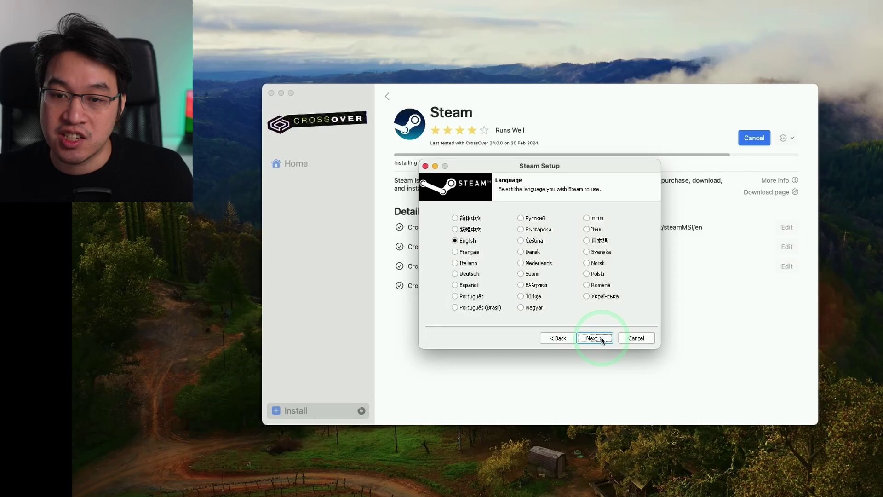
pyautogui.click(588, 339)
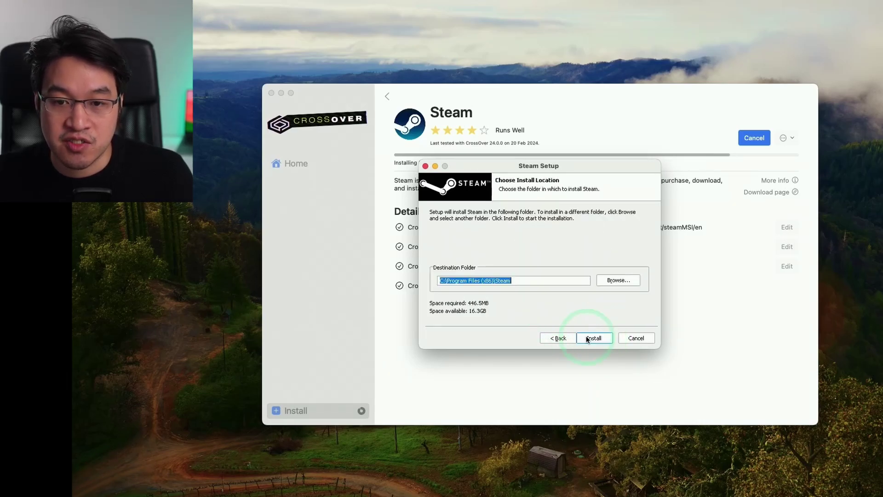
pyautogui.click(488, 283)
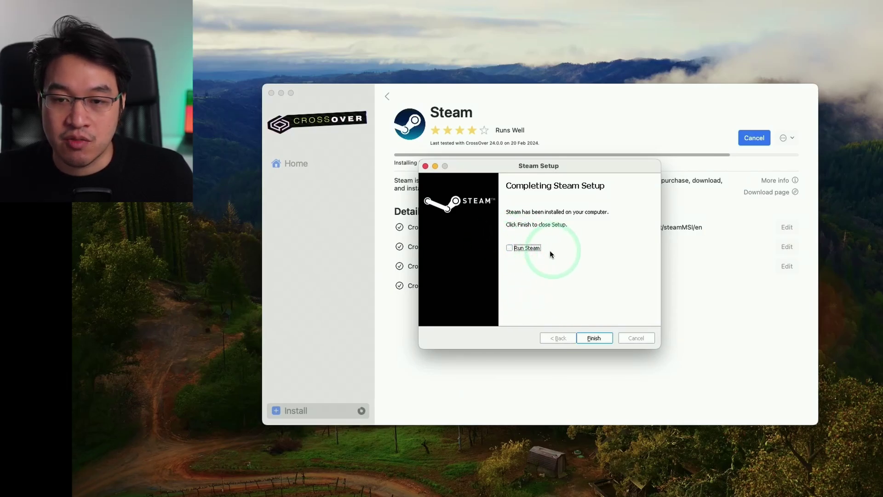
pyautogui.click(596, 339)
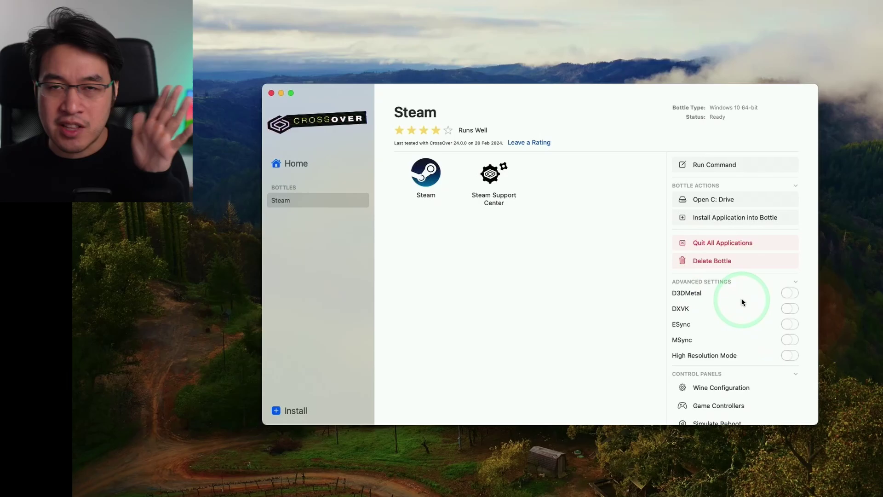
# Enable D3DMetal and MSync for the Steam bottle, rebooting the bottle to apply MSync
pyautogui.moveTo(686, 295)
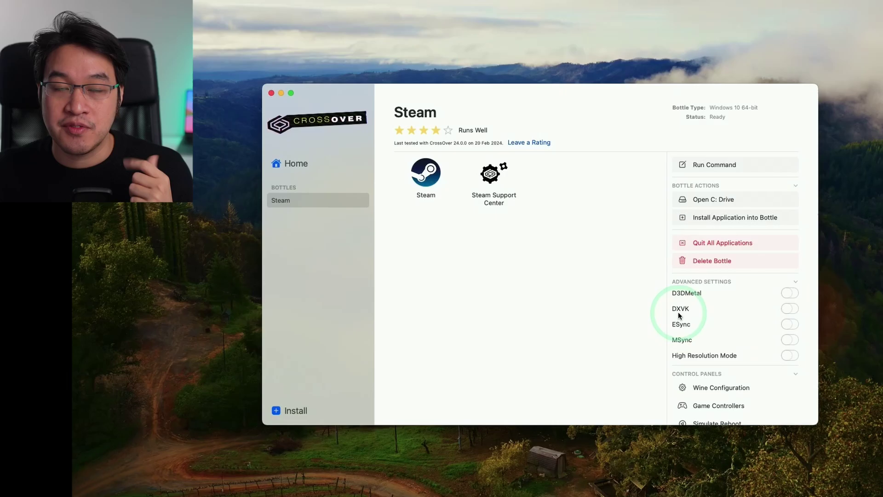
pyautogui.click(789, 297)
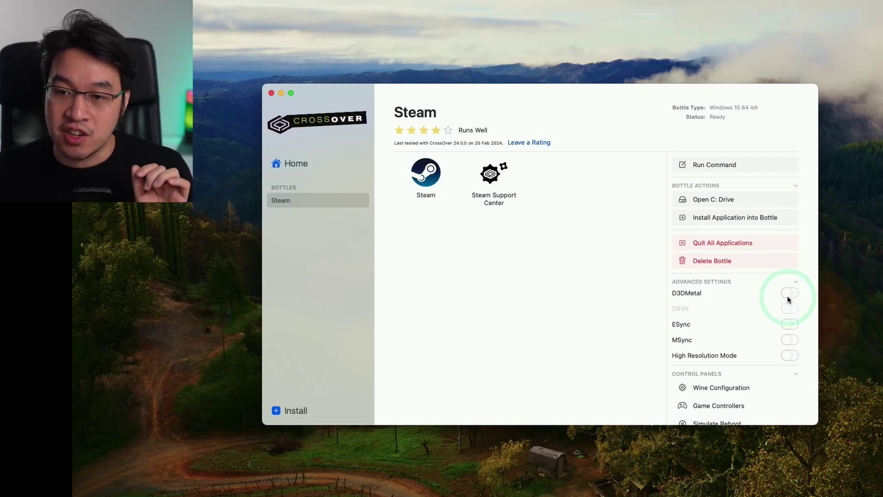
pyautogui.click(791, 294)
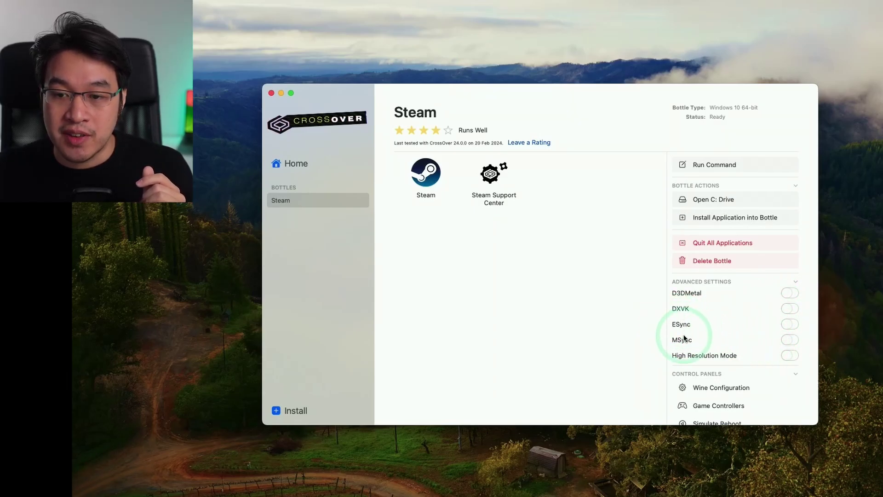
pyautogui.click(792, 341)
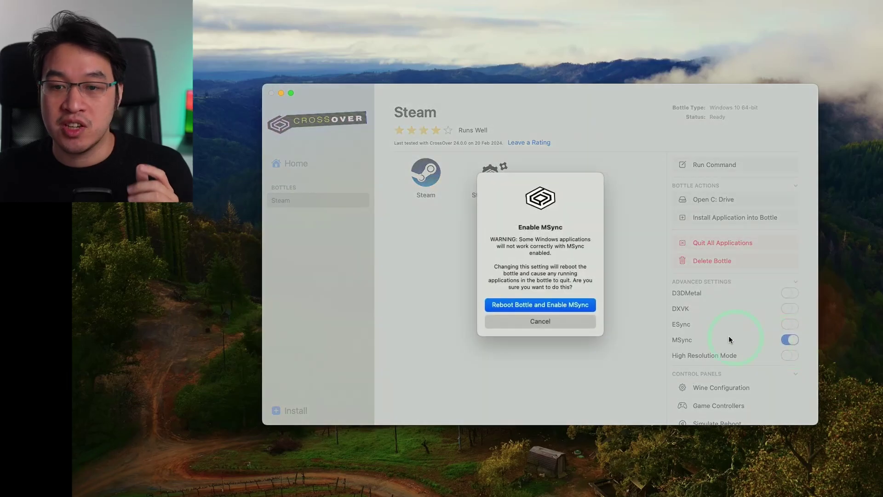
pyautogui.click(558, 305)
# Launch Steam from its bottle and open the game library
pyautogui.click(436, 179)
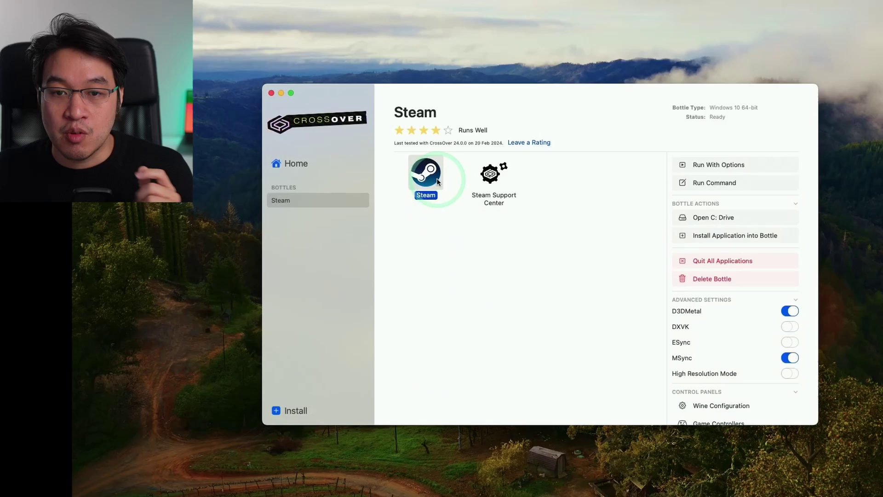
pyautogui.doubleClick(423, 177)
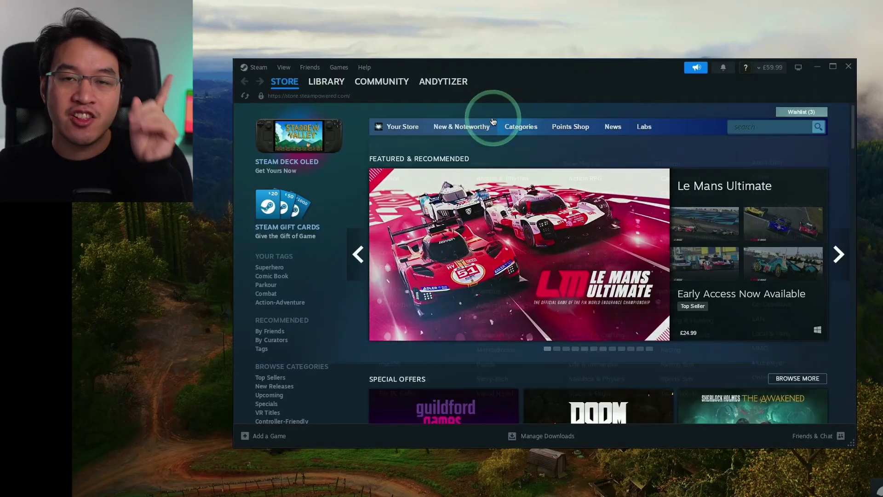
pyautogui.click(324, 84)
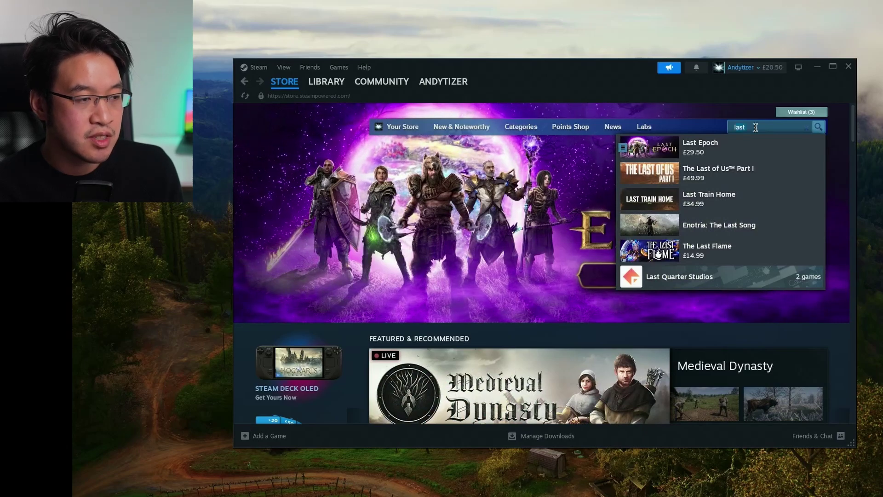
# Search the Steam store for "last epoch" and add the standard edition of Last Epoch to the cart
pyautogui.write('epoch')
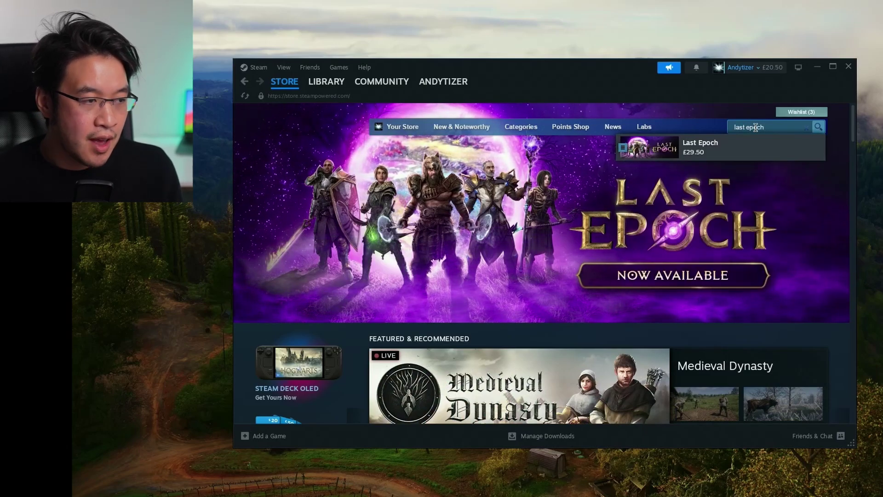
pyautogui.click(718, 148)
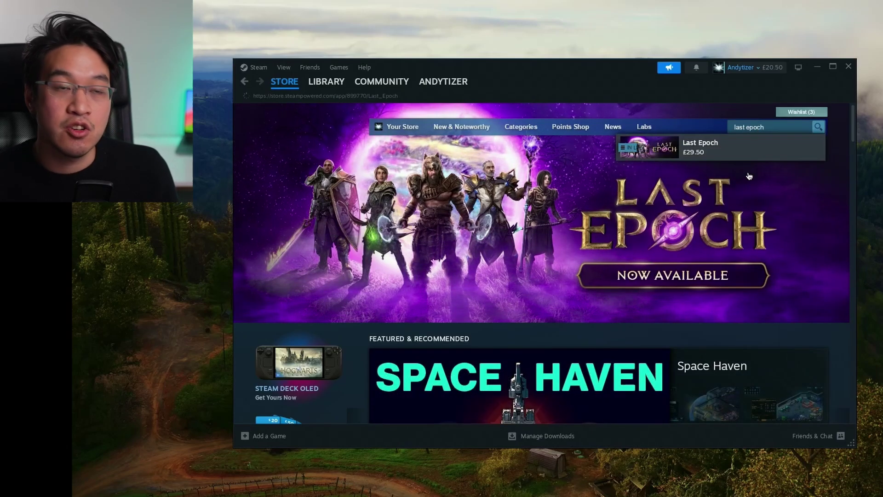
pyautogui.scroll(-5, 499, 305)
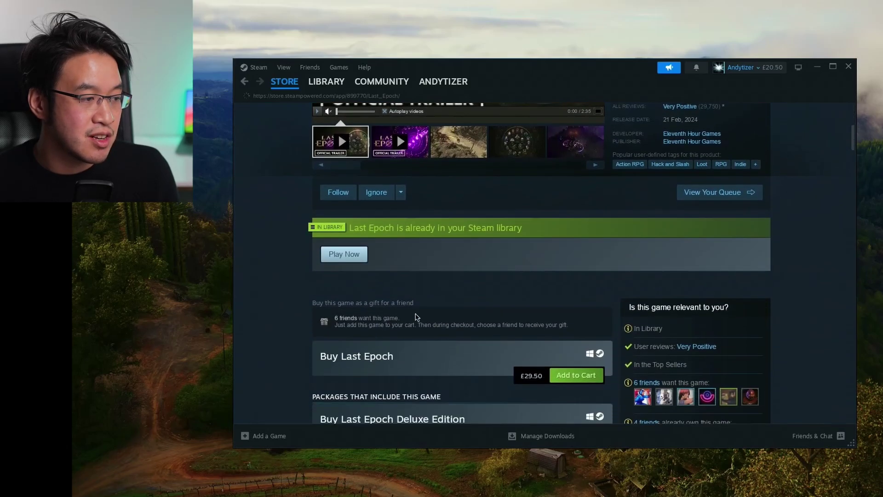
pyautogui.scroll(-1, 416, 318)
pyautogui.scroll(-2, 570, 318)
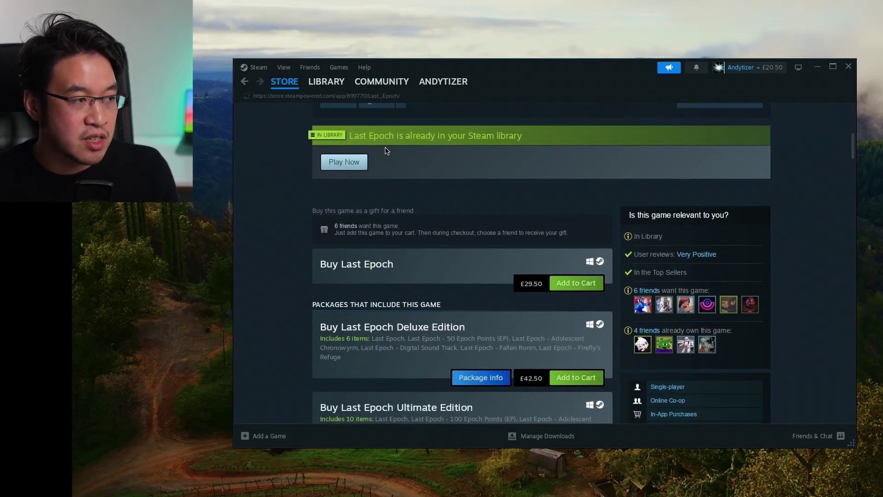
pyautogui.click(571, 286)
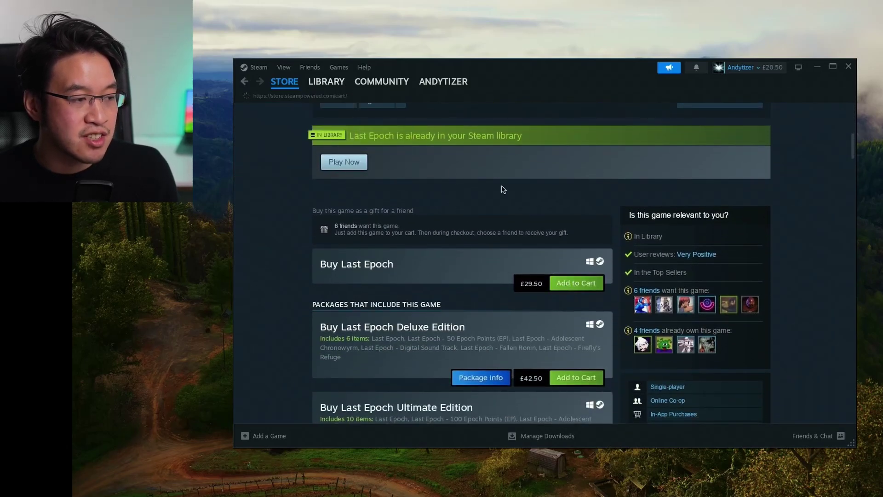
# Search the Steam library for "last" and open the Last Epoch game page
pyautogui.moveTo(330, 85)
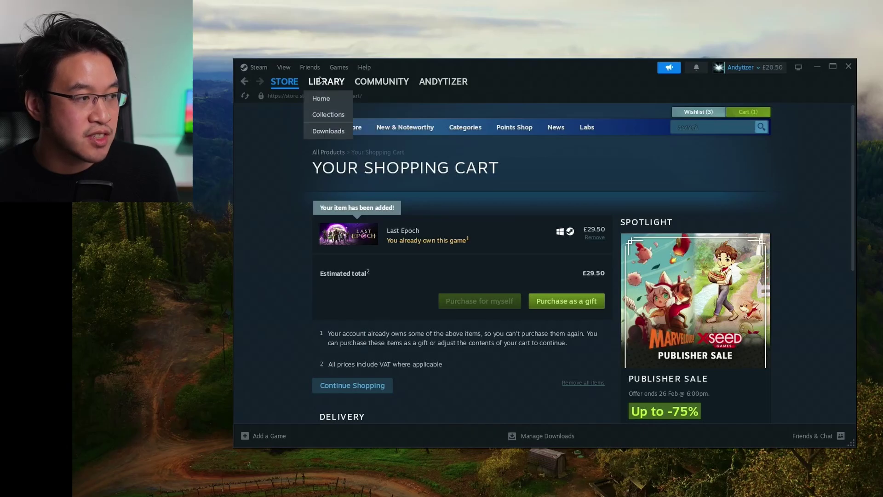
pyautogui.click(327, 81)
pyautogui.moveTo(382, 87)
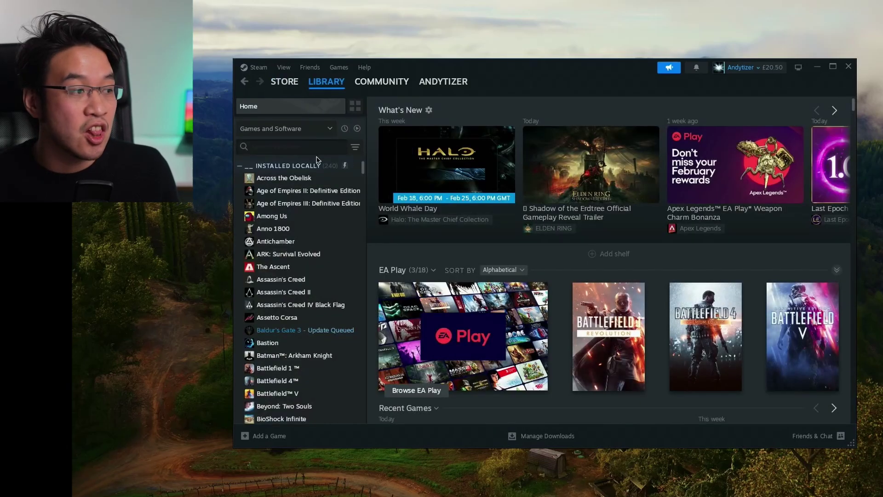
pyautogui.click(293, 144)
pyautogui.write('last')
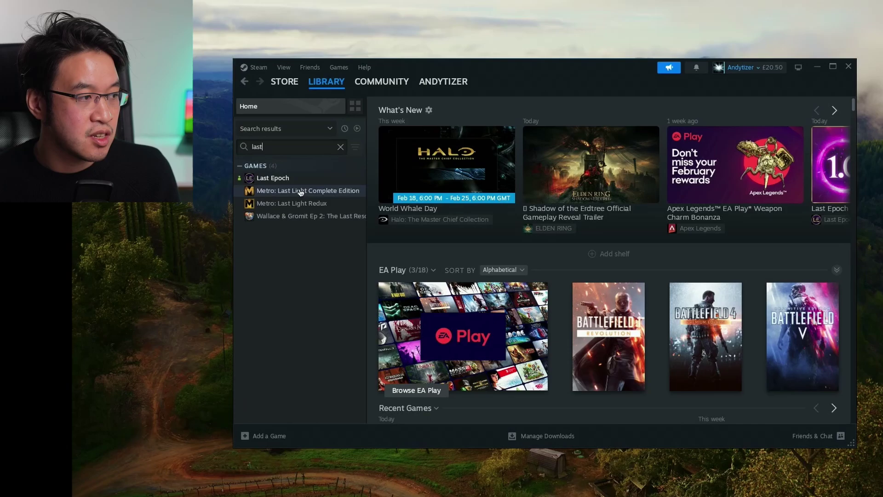
pyautogui.click(292, 178)
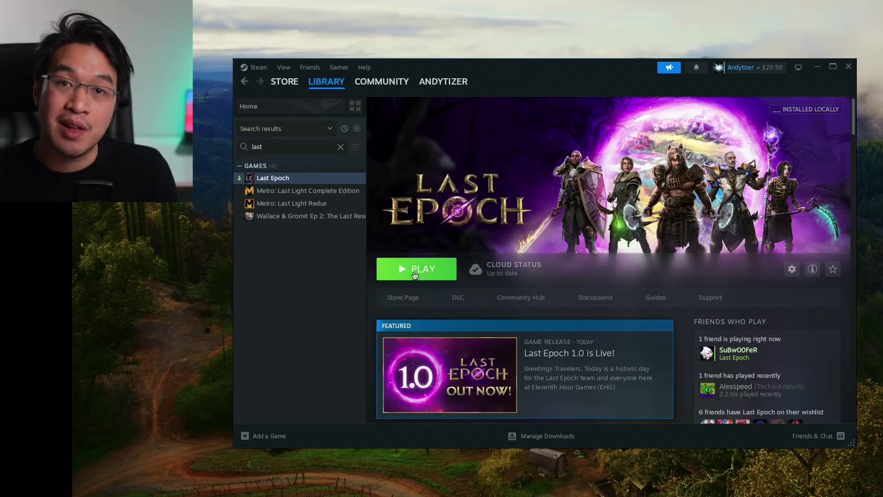
# Launch the game with the Play Last Epoch option and accept its EULA
pyautogui.click(442, 268)
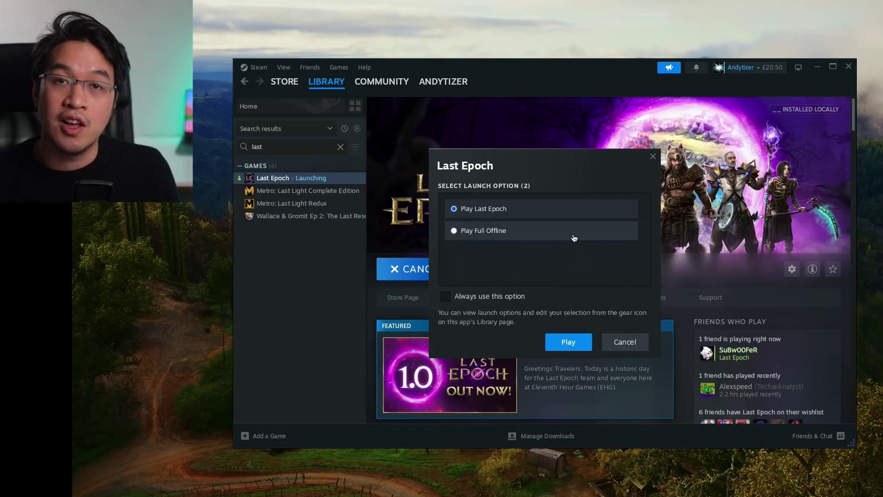
pyautogui.click(566, 343)
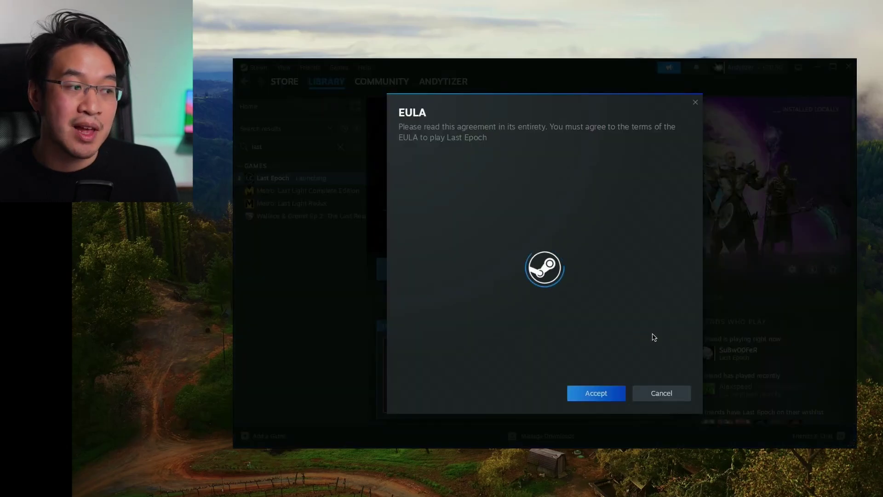
pyautogui.click(597, 393)
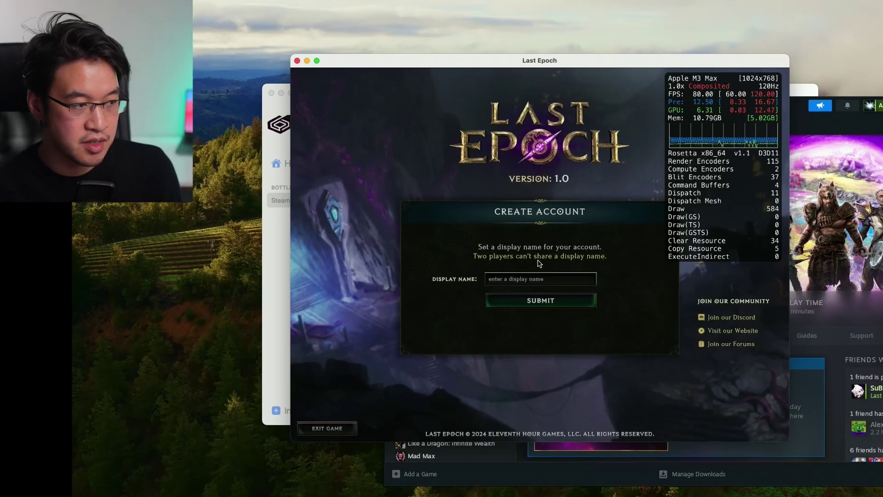
# Create the Last Epoch account by submitting a display name and the account's email address
pyautogui.write('Andy')
pyautogui.press('Return')
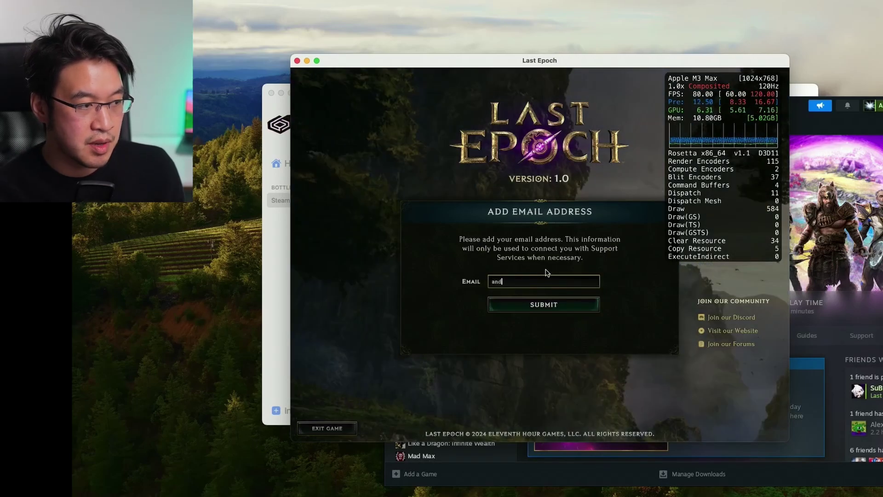
pyautogui.press('Return')
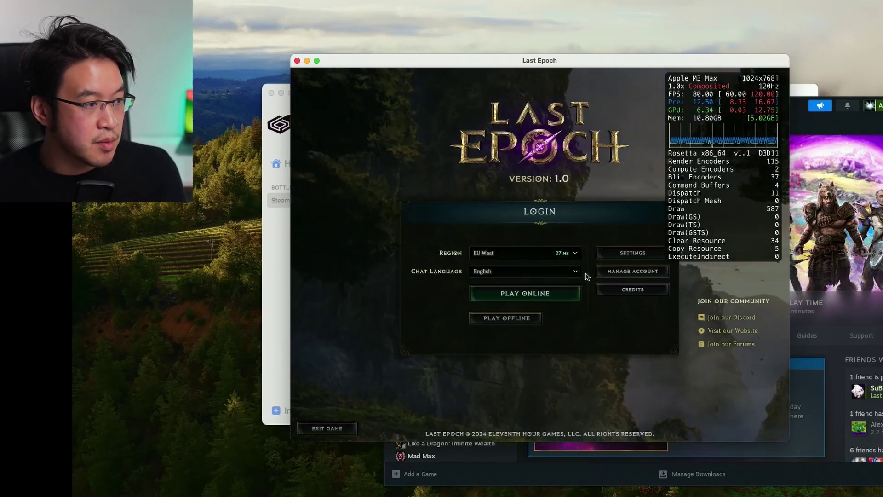
# Set Last Epoch's resolution to 1920x1080 in the graphics settings and close the settings
pyautogui.click(617, 254)
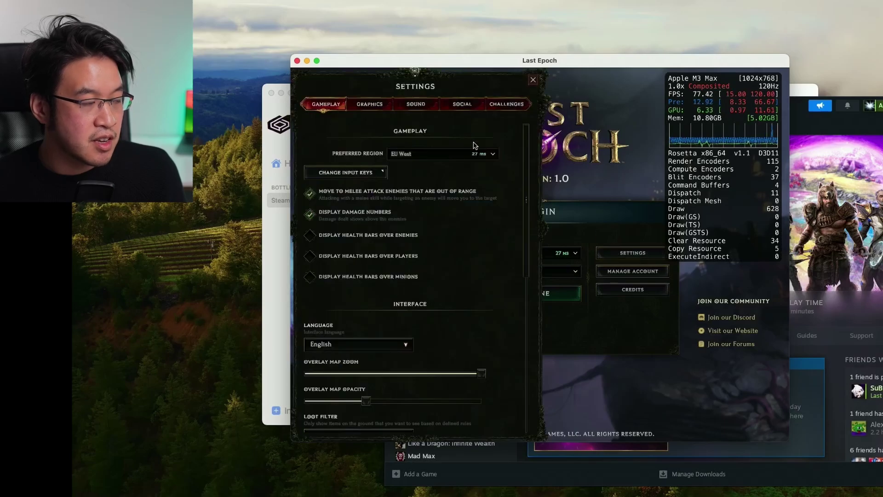
pyautogui.click(369, 104)
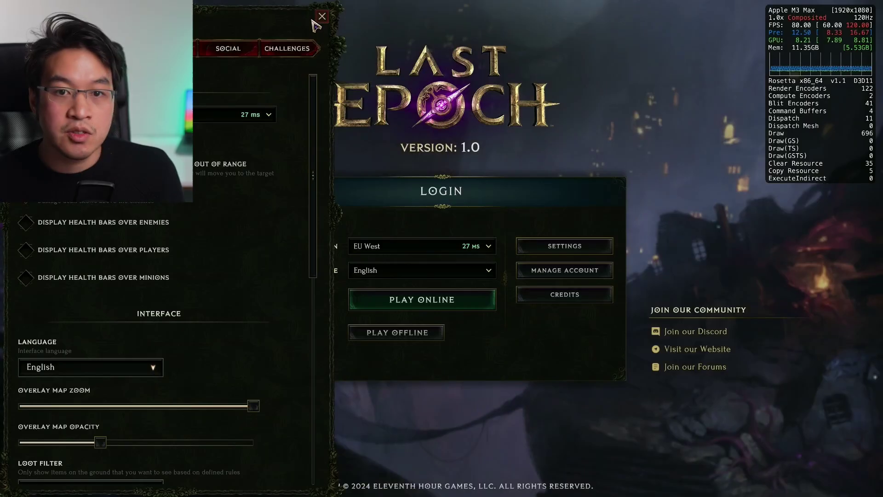
pyautogui.click(322, 17)
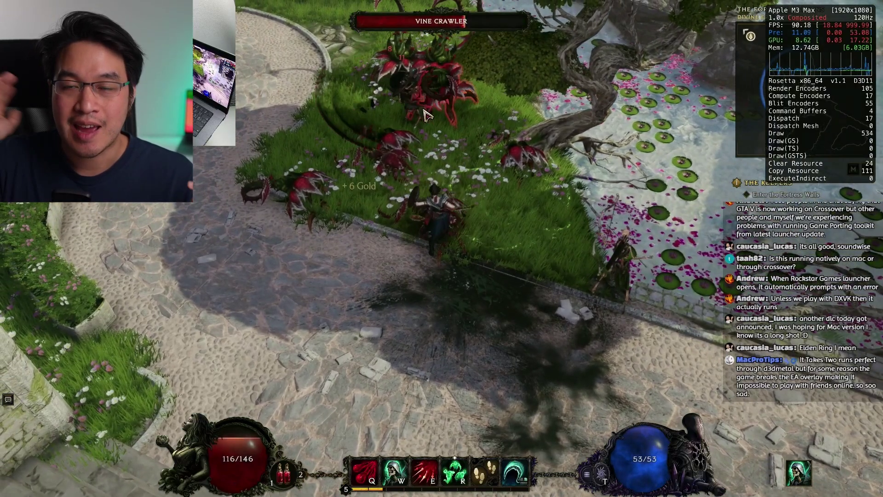
# Fight the Vine Crawlers along the garden path with the character's attacks and abilities
pyautogui.click(423, 111)
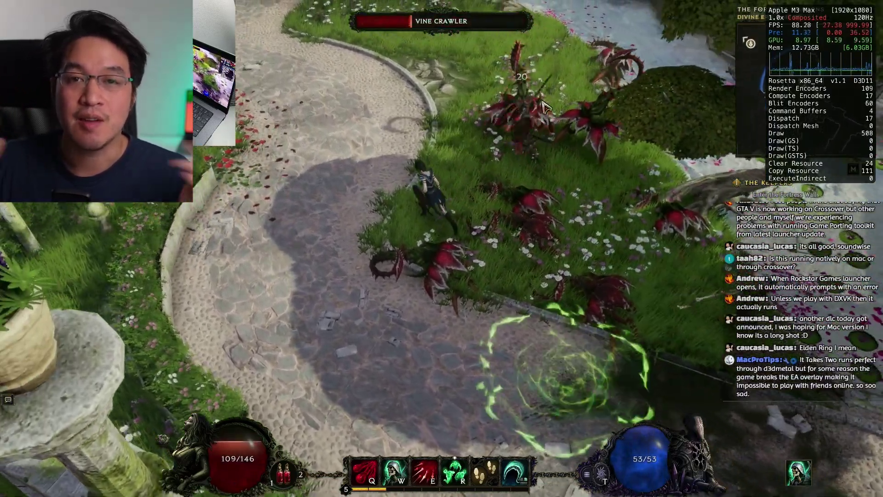
pyautogui.rightClick(545, 106)
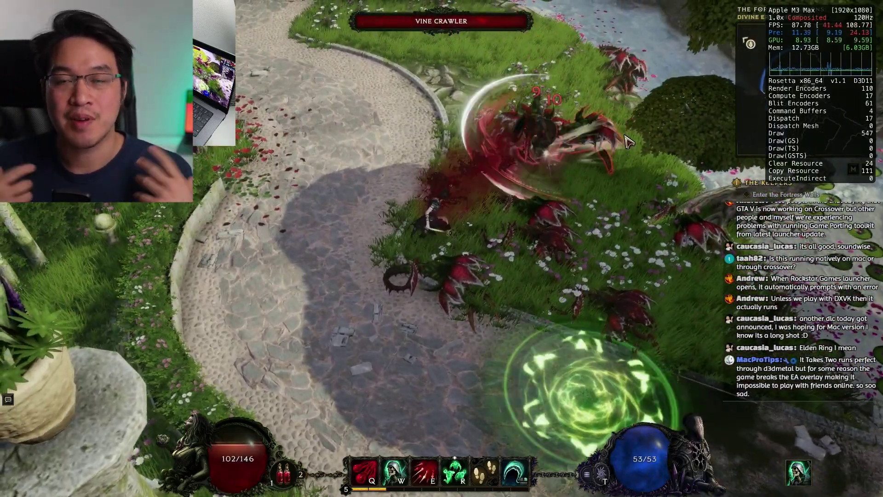
pyautogui.rightClick(546, 106)
pyautogui.press('e')
pyautogui.click(304, 131)
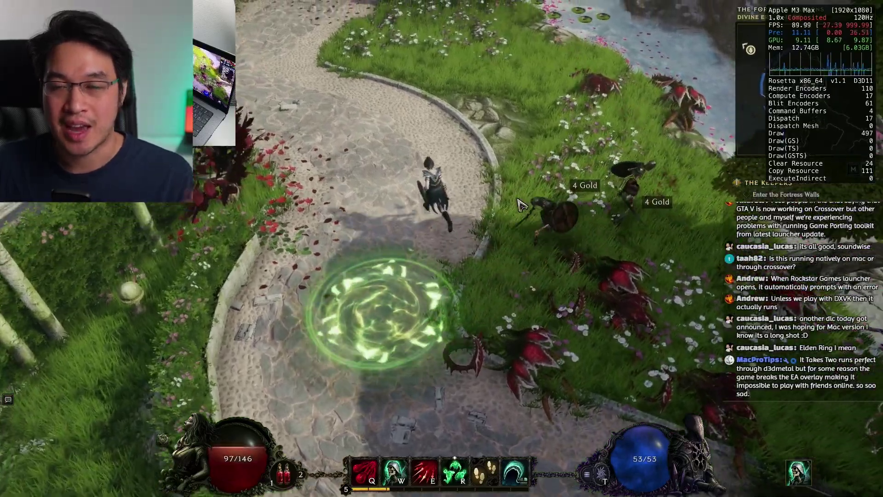
pyautogui.click(302, 127)
pyautogui.press('q')
pyautogui.press('q')
pyautogui.press('q')
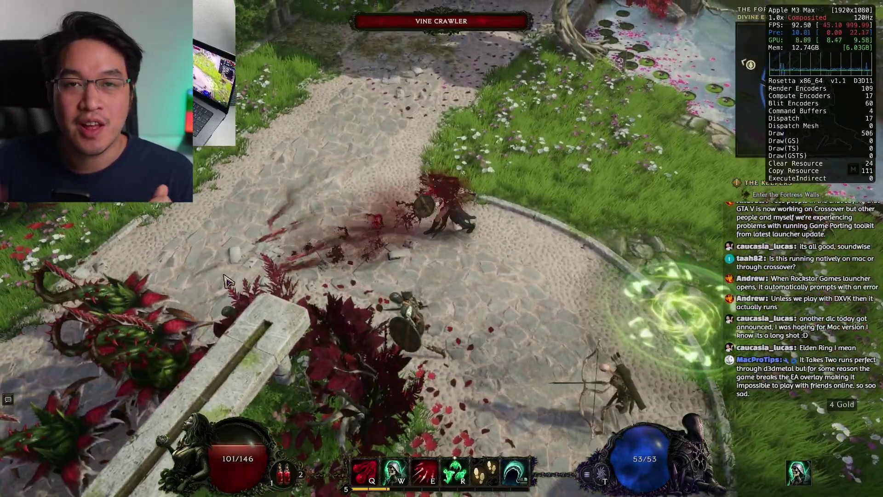